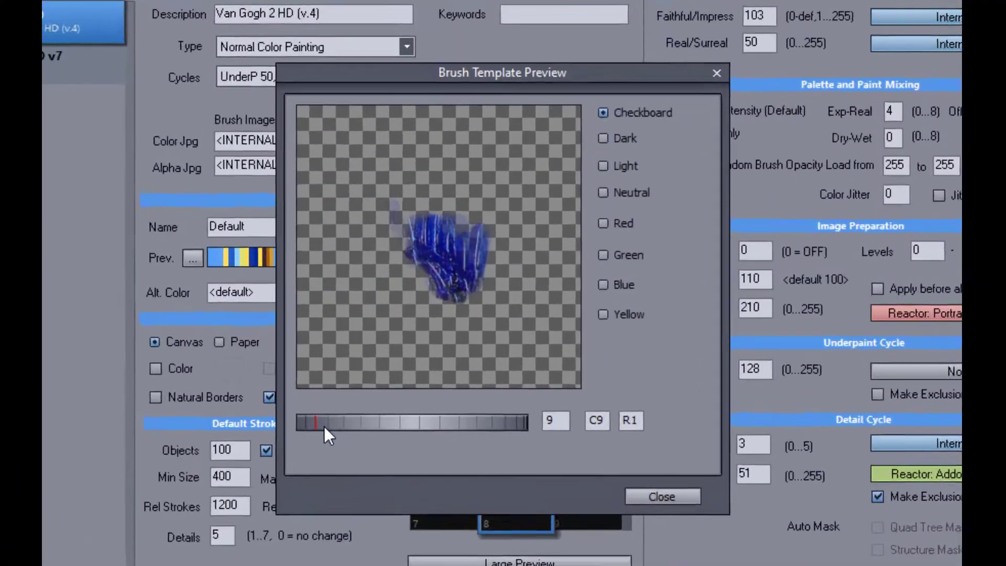
# Step: Step through the individual brush shapes in the Van Gogh 2 HD template preview
pyautogui.moveTo(302, 455); pyautogui.dragTo(348, 456)
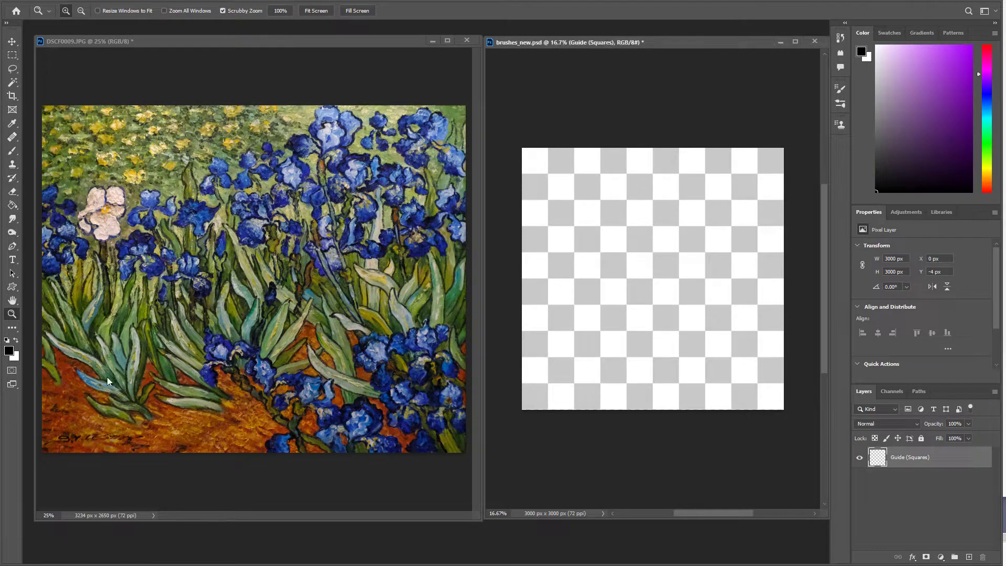
# Step: Copy a patch of the irises painting into brushes_new.psd, placed top-left and shrunk
pyautogui.moveTo(80, 389); pyautogui.dragTo(156, 445)
pyautogui.hotkey('ctrl', 'c')
pyautogui.click(702, 281)
pyautogui.hotkey('ctrl', 'v')
pyautogui.hotkey('alt', 'e')
pyautogui.moveTo(654, 277); pyautogui.dragTo(553, 169)
pyautogui.click(78, 236)
pyautogui.press('Return')
pyautogui.scroll(10, 539, 163)
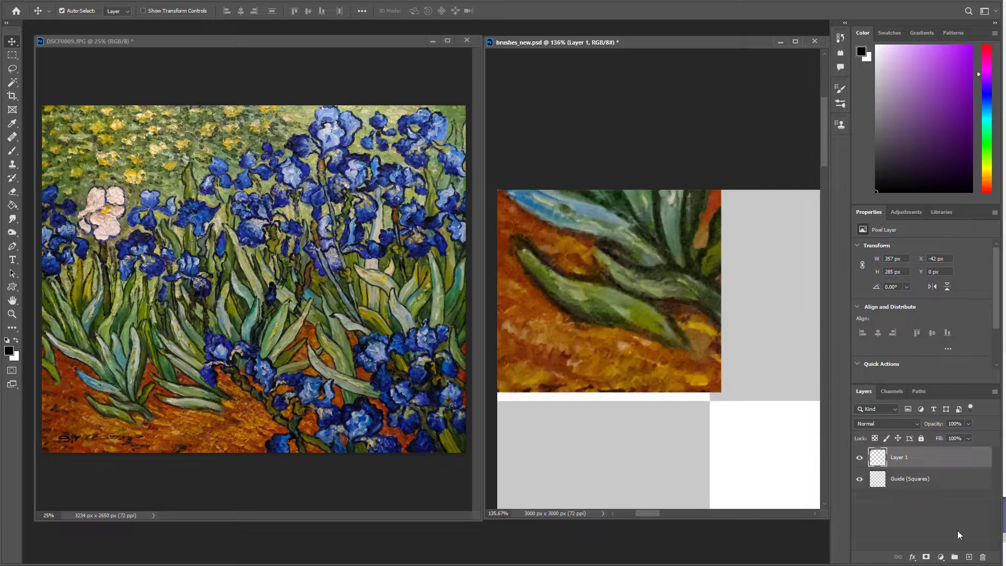
# Step: Duplicate the patch layer and apply a high-contrast Black & White conversion plus Levels
pyautogui.moveTo(970, 559); pyautogui.dragTo(969, 557)
pyautogui.rightClick(924, 457)
pyautogui.press('Escape')
pyautogui.hotkey('alt', 'shift', 'ctrl', 'b')
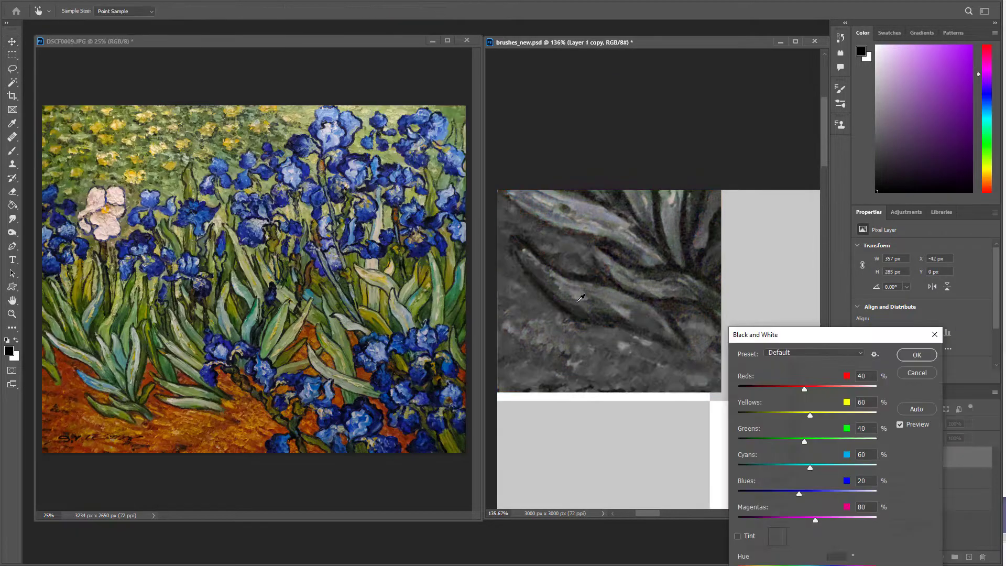
pyautogui.moveTo(836, 443); pyautogui.dragTo(848, 441)
pyautogui.moveTo(801, 393); pyautogui.dragTo(775, 389)
pyautogui.press('Return')
pyautogui.hotkey('ctrl', 'l')
pyautogui.press('Return')
# Step: Paint black over the orange edges and grey areas, using a hard round brush, leaving the leaf shape
pyautogui.press('b')
pyautogui.moveTo(691, 230)
pyautogui.mouseDown()
pyautogui.moveTo(553, 217)
pyautogui.moveTo(680, 187)
pyautogui.mouseUp()
pyautogui.moveTo(722, 377); pyautogui.dragTo(629, 283)
pyautogui.moveTo(510, 199); pyautogui.dragTo(561, 262)
pyautogui.moveTo(734, 293); pyautogui.dragTo(739, 409)
pyautogui.click(77, 10)
pyautogui.click(78, 180)
pyautogui.press('Return')
pyautogui.moveTo(591, 374); pyautogui.dragTo(535, 371)
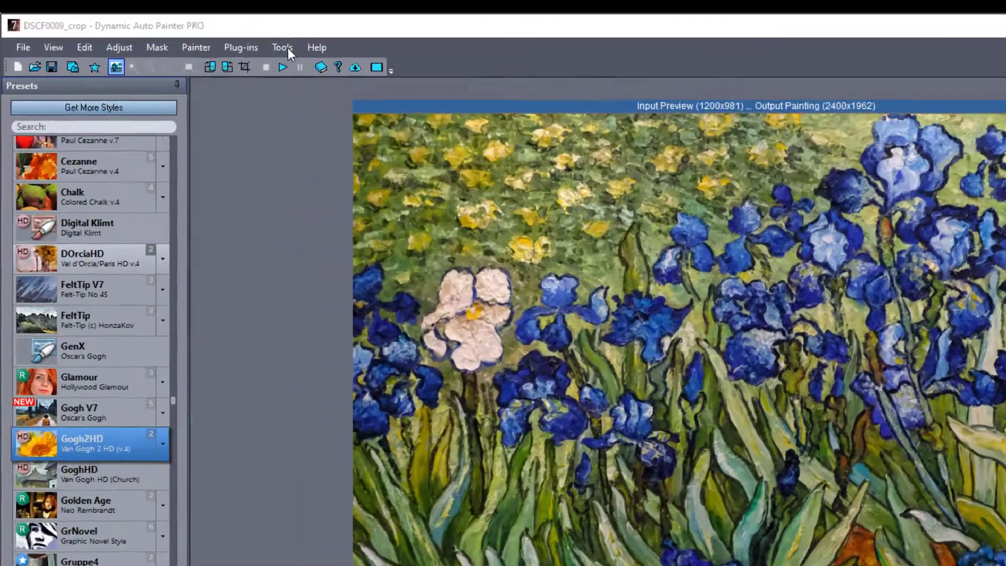
# Step: Open the Tools menu in Dynamic Auto Painter PRO
pyautogui.click(195, 23)
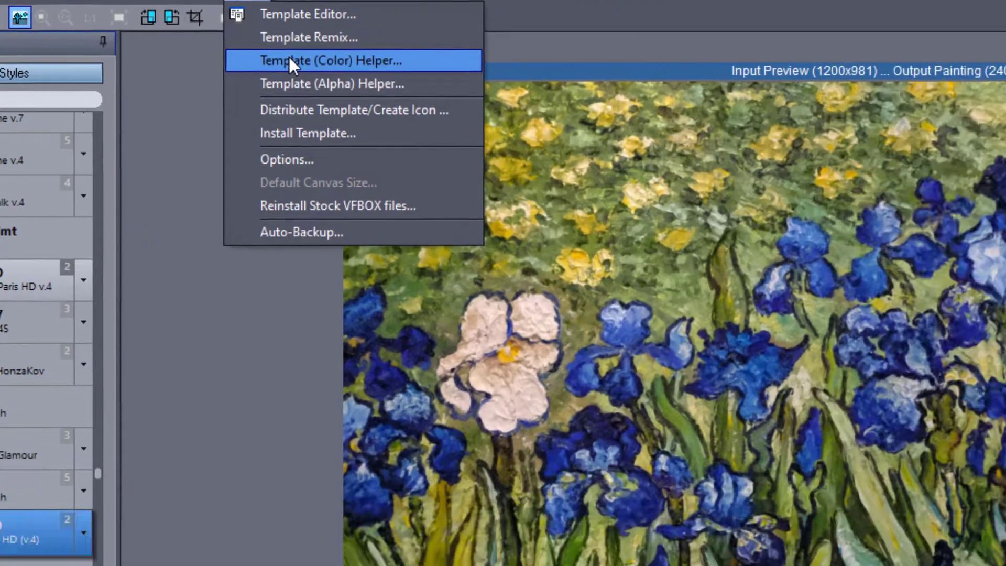
# Step: Load DSCF0009_crop into the Template (Color) Helper and process it into a shuffled mosaic
pyautogui.click(443, 149)
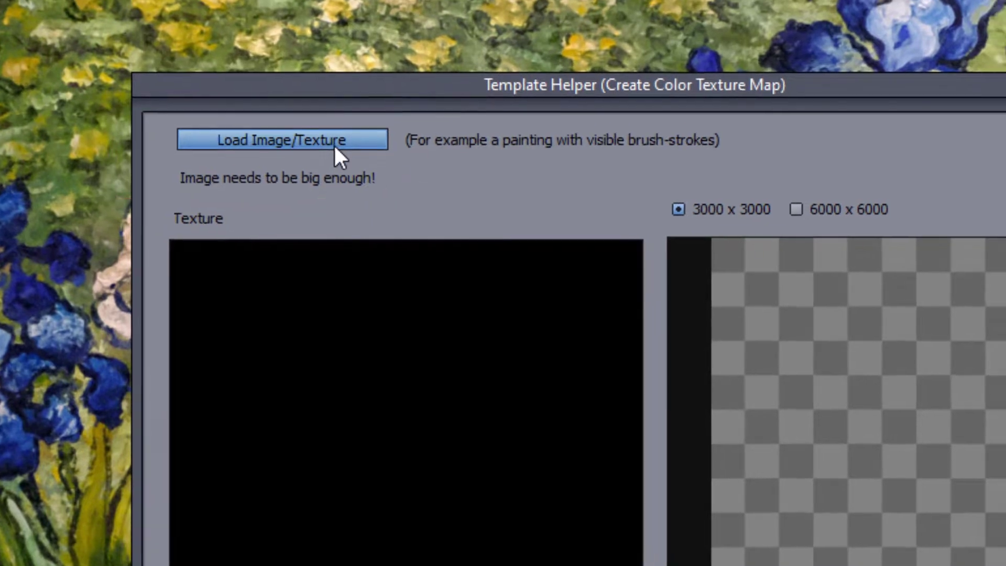
pyautogui.click(350, 144)
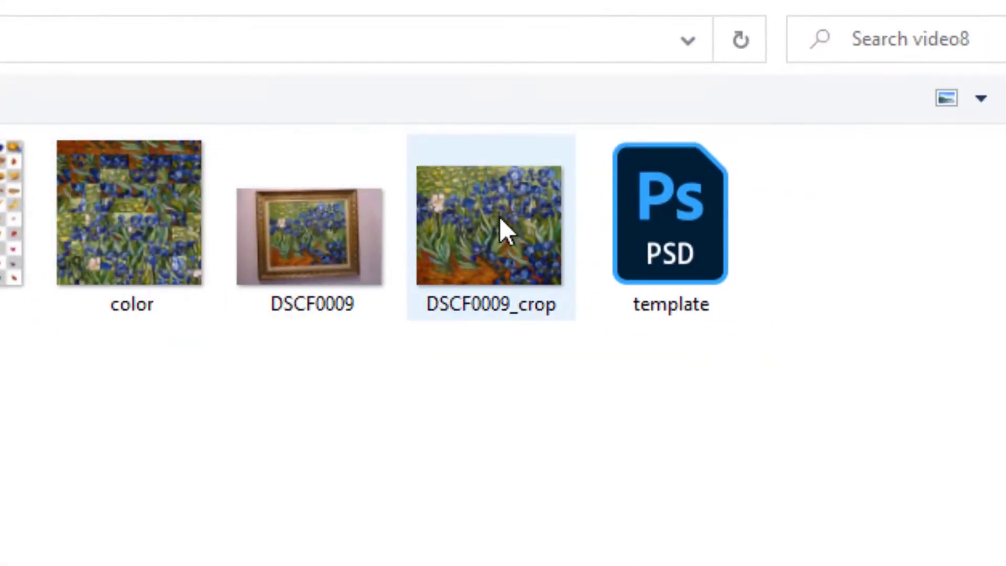
pyautogui.doubleClick(500, 220)
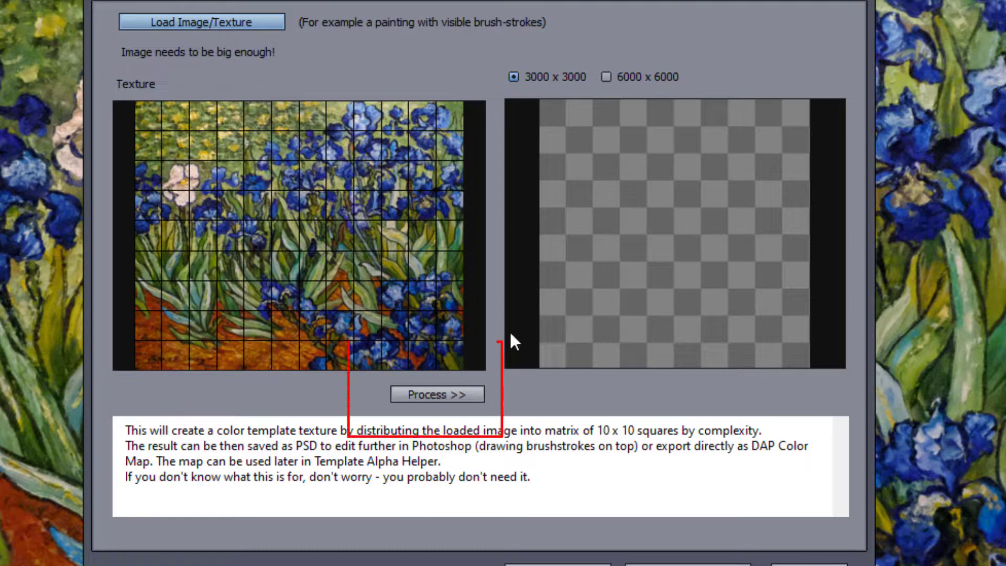
pyautogui.click(457, 394)
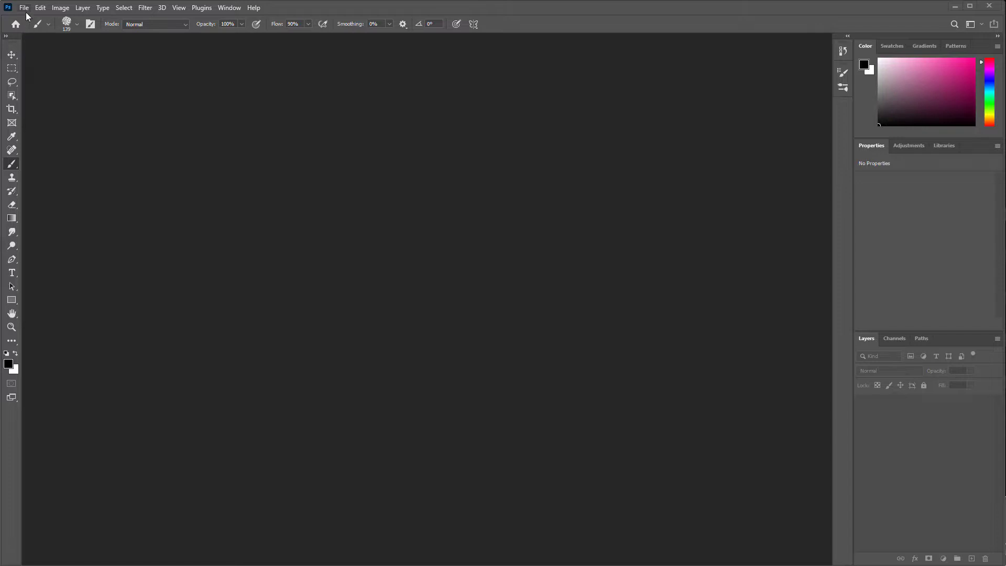
pyautogui.click(25, 8)
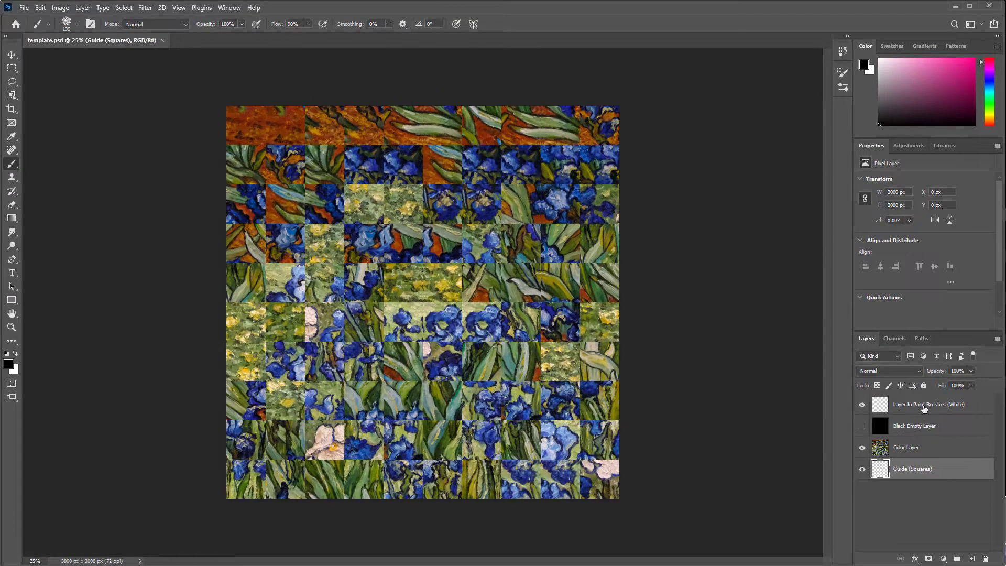
# Step: Add a new layer above Layer to Paint Brushes and show the Black Empty Layer behind the strokes
pyautogui.click(927, 408)
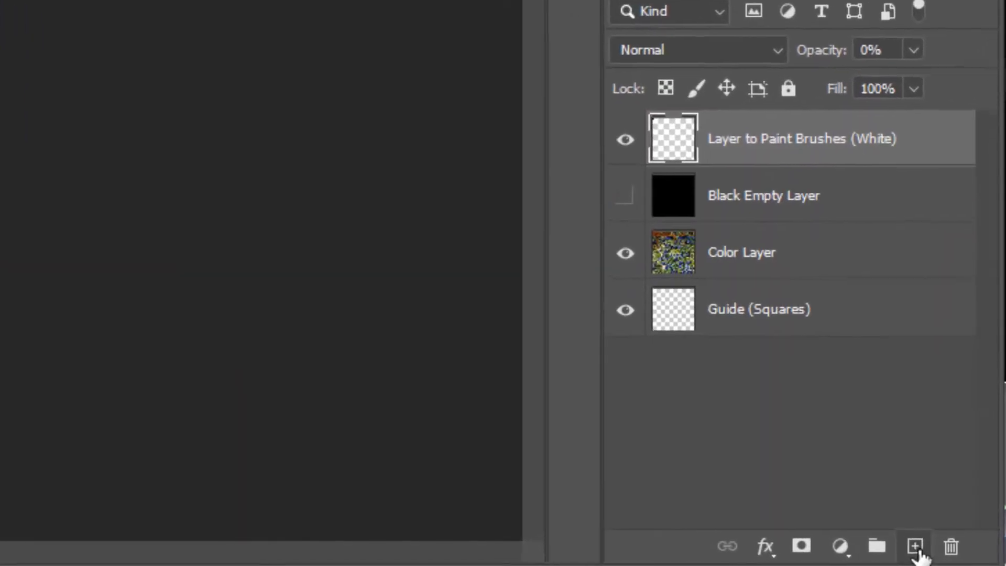
pyautogui.click(971, 558)
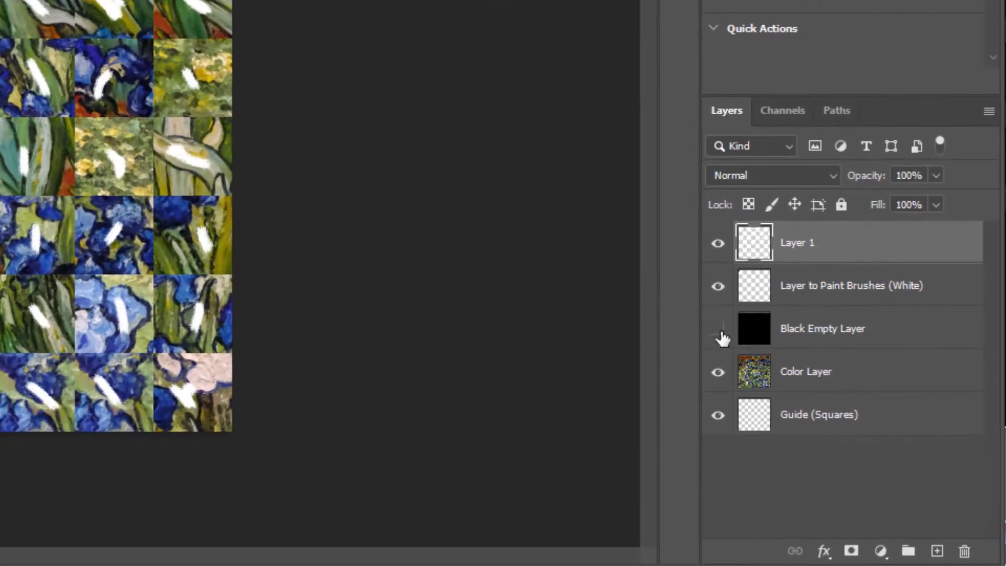
pyautogui.click(719, 331)
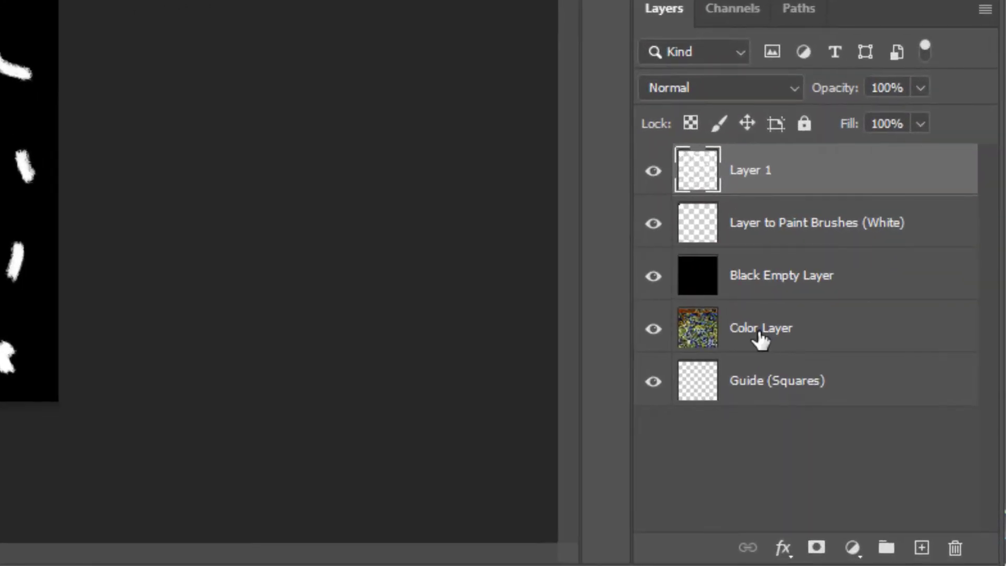
# Step: Duplicate the Color Layer and move the copy to the top of the stack
pyautogui.click(759, 339)
pyautogui.moveTo(834, 333); pyautogui.dragTo(921, 548)
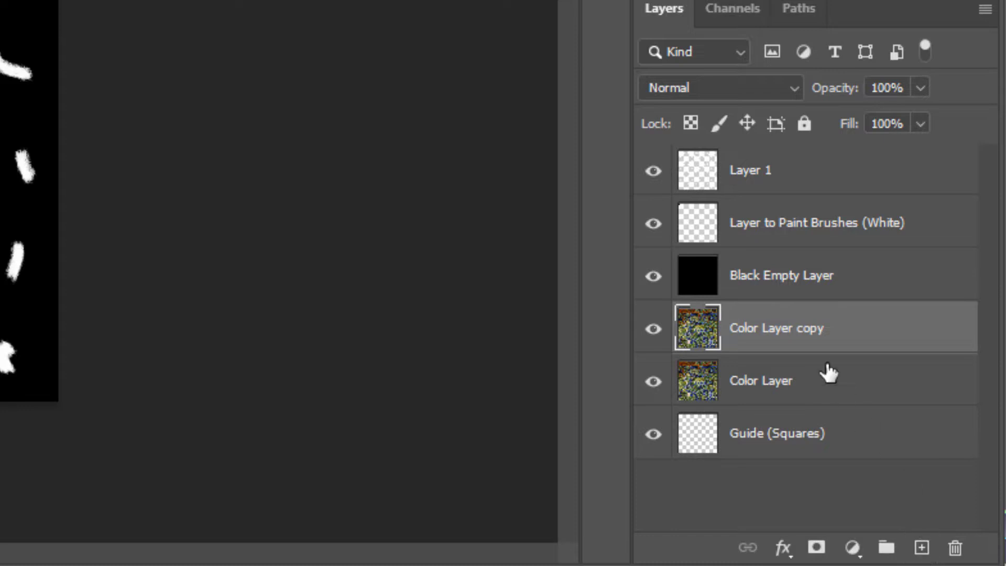
pyautogui.moveTo(801, 337); pyautogui.dragTo(801, 162)
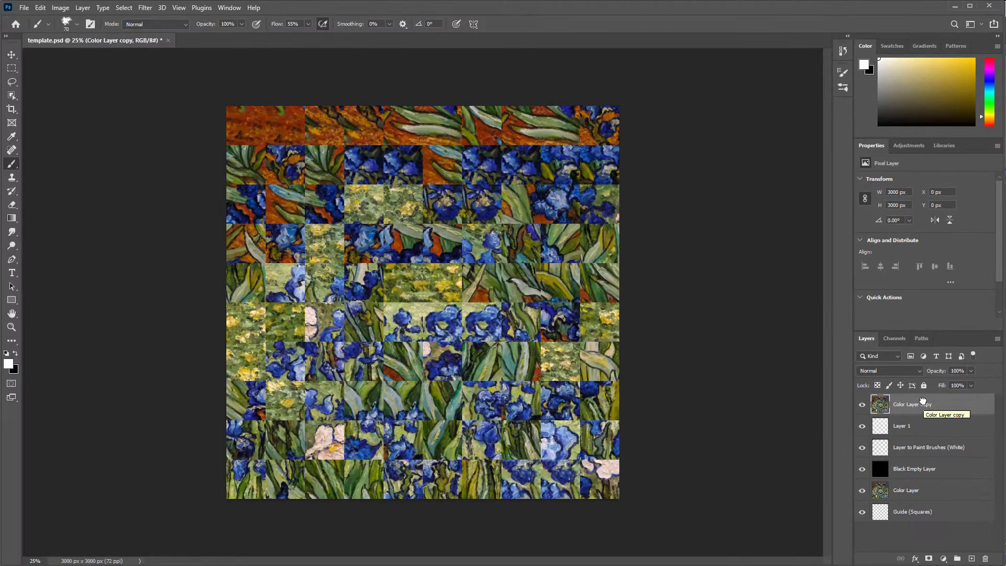
# Step: Convert the copy to Black & White with Reds 245, Yellows 187, Greens 126, Cyans 153, brighter Blues
pyautogui.click(60, 8)
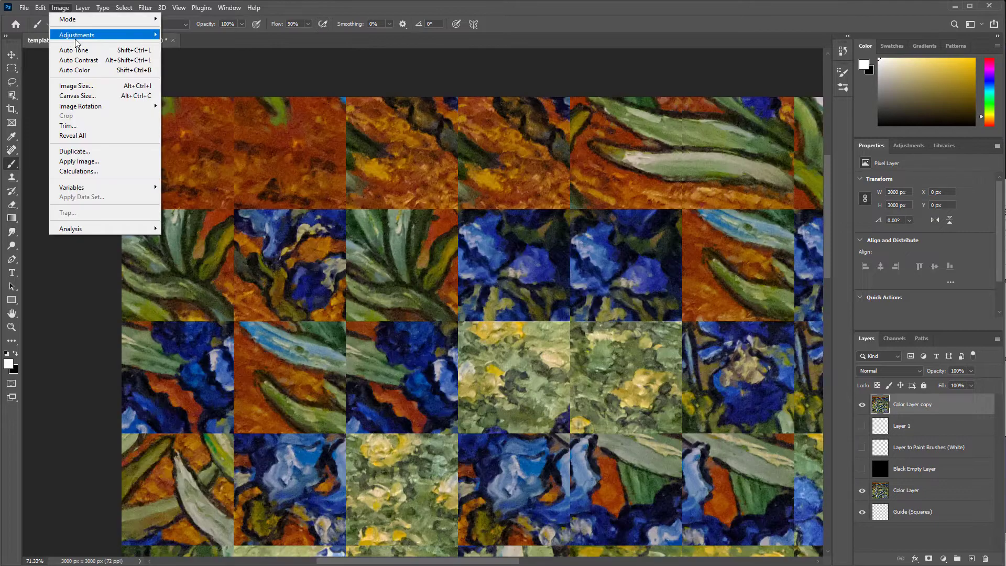
pyautogui.moveTo(77, 37)
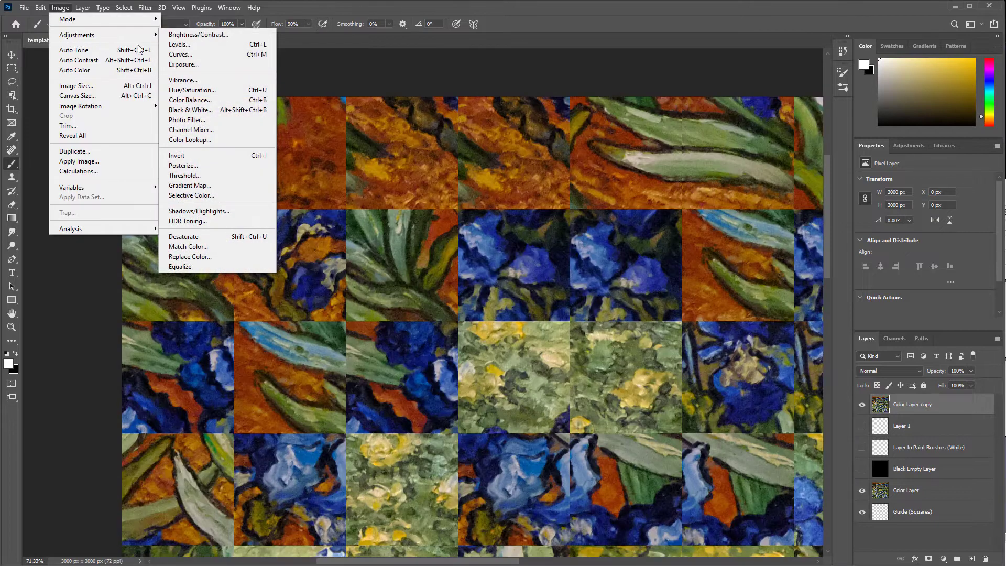
pyautogui.click(188, 110)
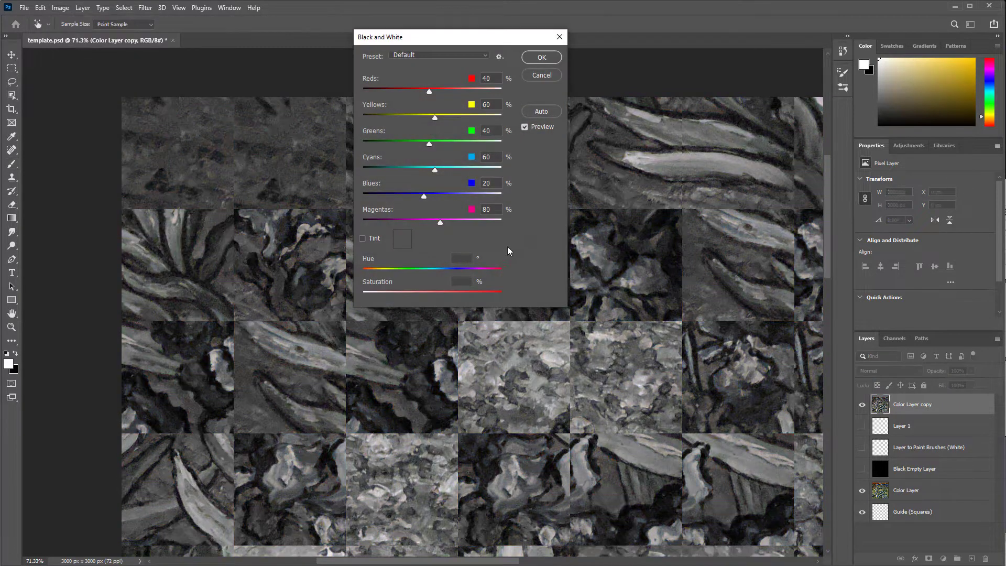
pyautogui.moveTo(457, 42); pyautogui.dragTo(474, 239)
pyautogui.moveTo(445, 288); pyautogui.dragTo(503, 289)
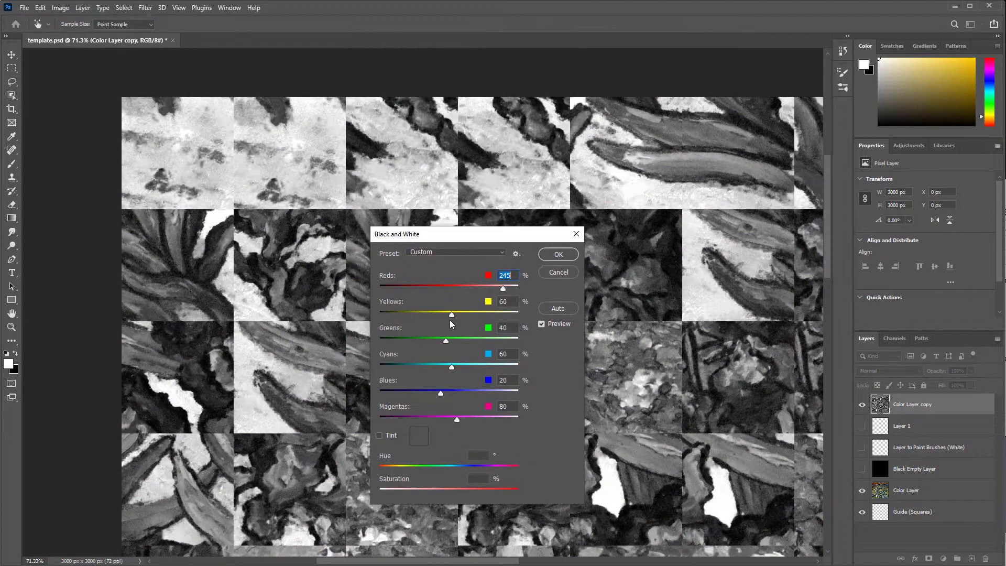
pyautogui.moveTo(452, 314); pyautogui.dragTo(487, 314)
pyautogui.moveTo(445, 341); pyautogui.dragTo(476, 364)
pyautogui.moveTo(440, 393); pyautogui.dragTo(461, 391)
pyautogui.click(558, 254)
pyautogui.press('b')
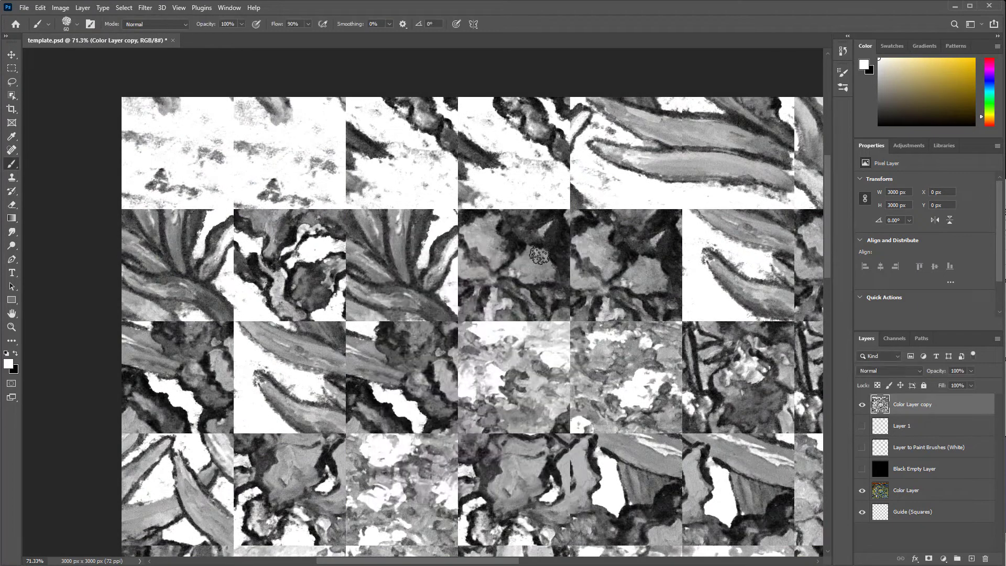
# Step: With black as the colour and a plain brush preset, paint over the top-row tile backgrounds
pyautogui.click(16, 354)
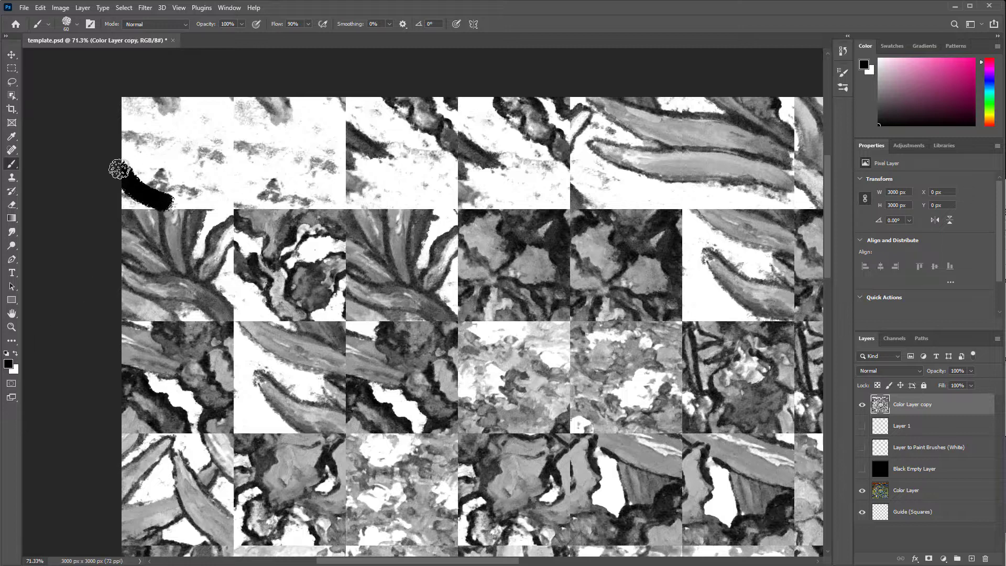
pyautogui.moveTo(194, 204)
pyautogui.mouseDown()
pyautogui.moveTo(340, 173)
pyautogui.moveTo(450, 167)
pyautogui.moveTo(246, 201)
pyautogui.mouseUp()
pyautogui.click(48, 24)
pyautogui.click(63, 115)
pyautogui.rightClick(403, 105)
pyautogui.click(48, 24)
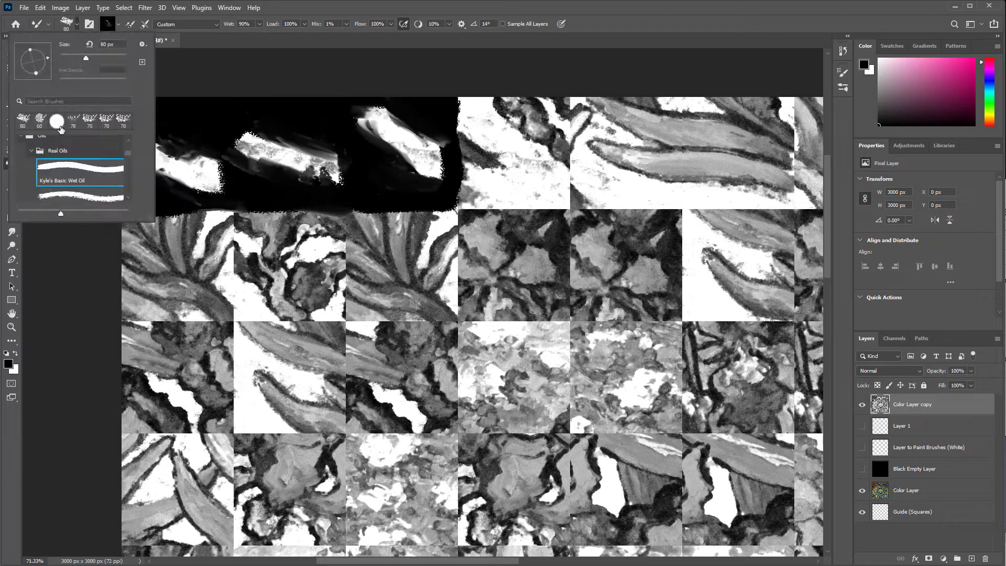
pyautogui.click(63, 131)
pyautogui.moveTo(513, 126)
pyautogui.mouseDown()
pyautogui.moveTo(554, 95)
pyautogui.moveTo(471, 189)
pyautogui.moveTo(572, 135)
pyautogui.moveTo(781, 99)
pyautogui.moveTo(584, 120)
pyautogui.mouseUp()
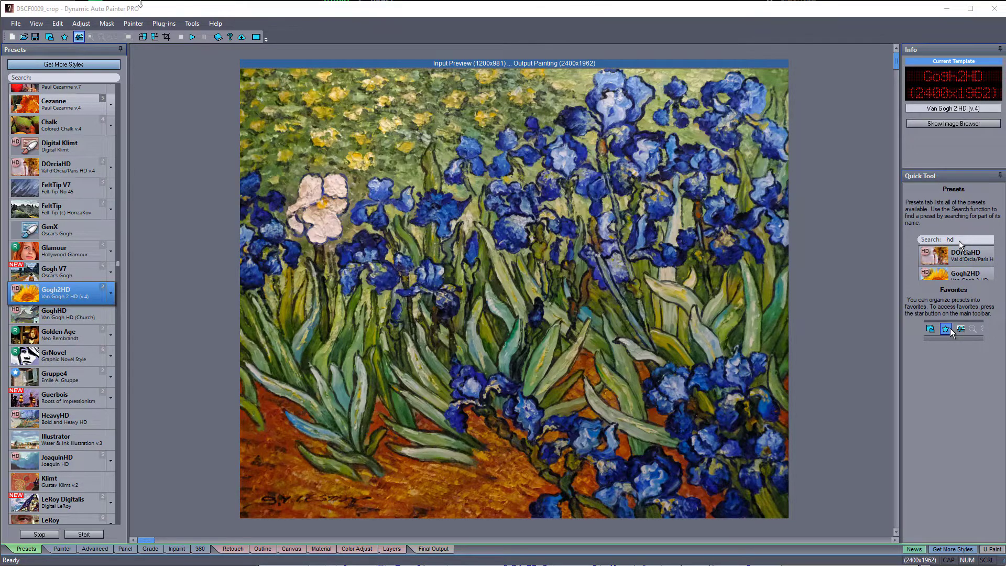
# Step: Load the color mosaic into the Template (Alpha) Helper and preview the Brush BasicPN and BasicPNBR algorithms
pyautogui.click(192, 23)
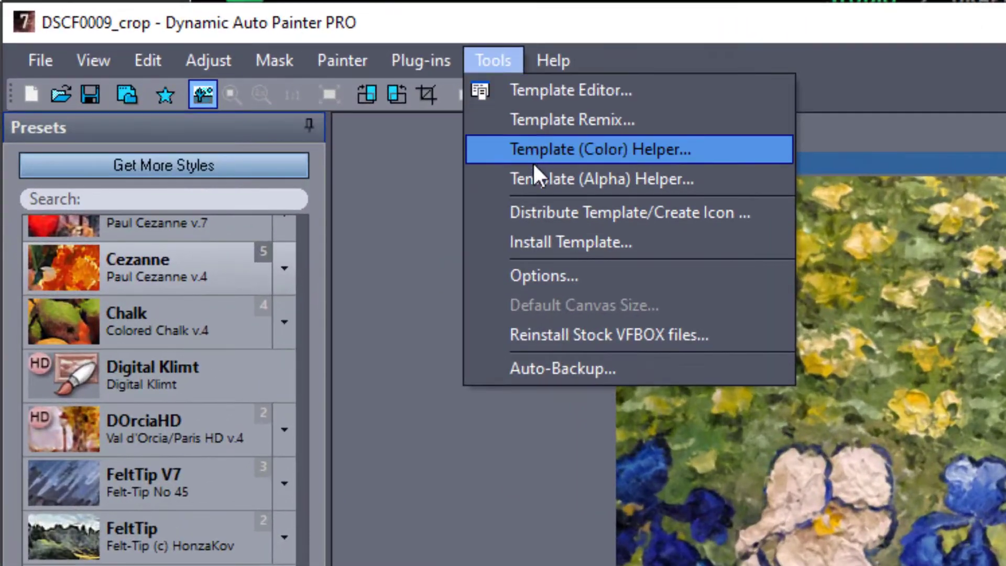
pyautogui.click(537, 181)
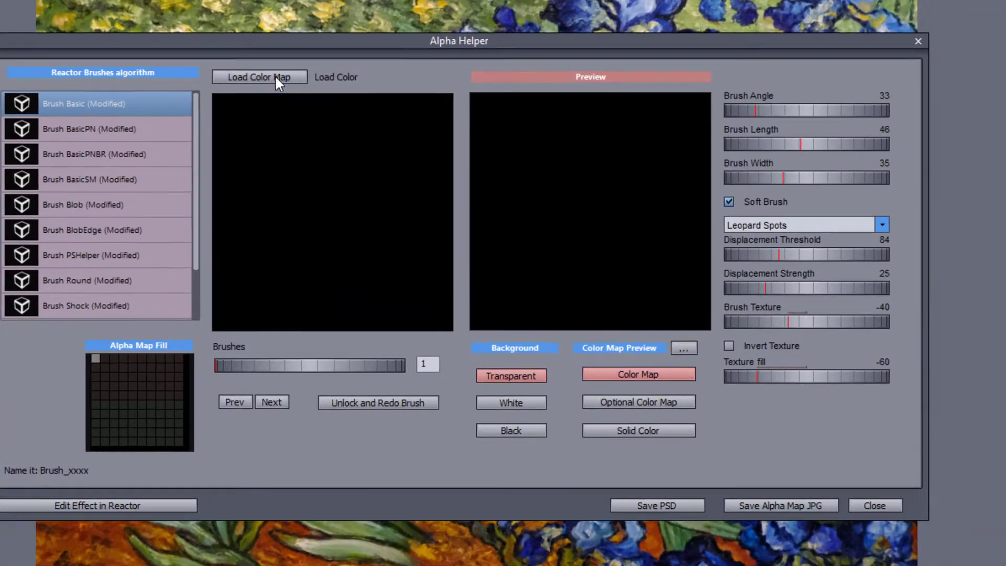
pyautogui.click(306, 98)
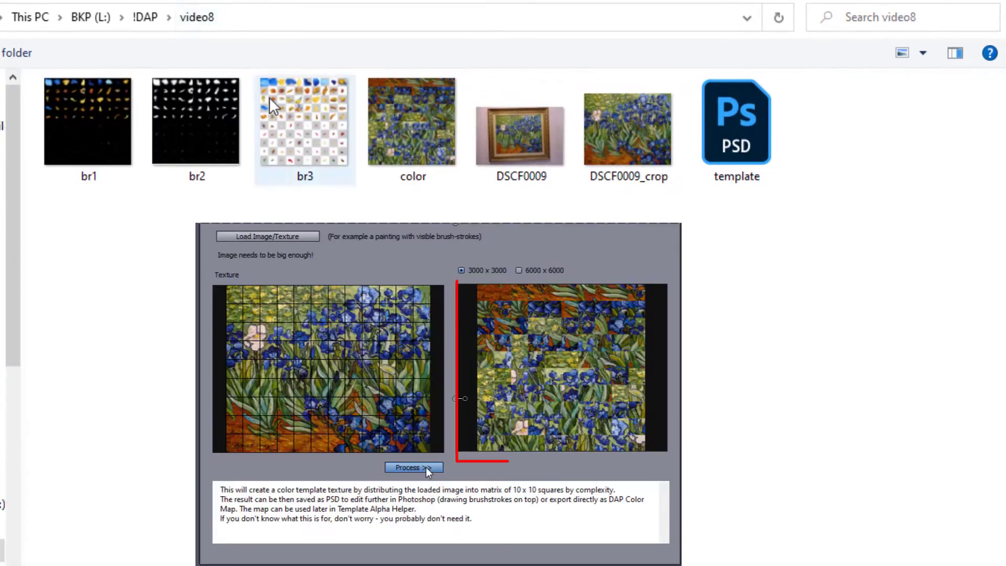
pyautogui.doubleClick(410, 149)
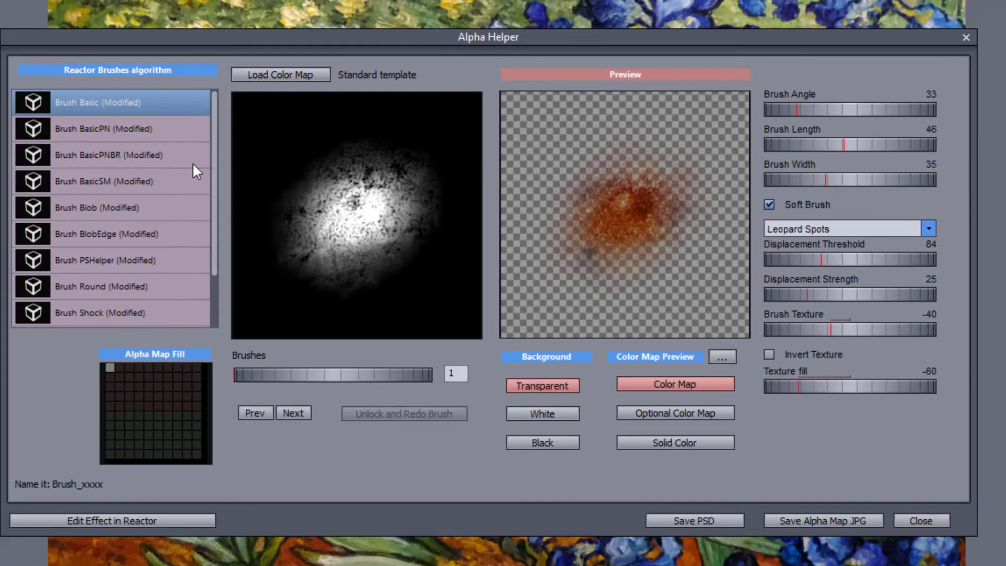
pyautogui.click(136, 125)
pyautogui.click(142, 158)
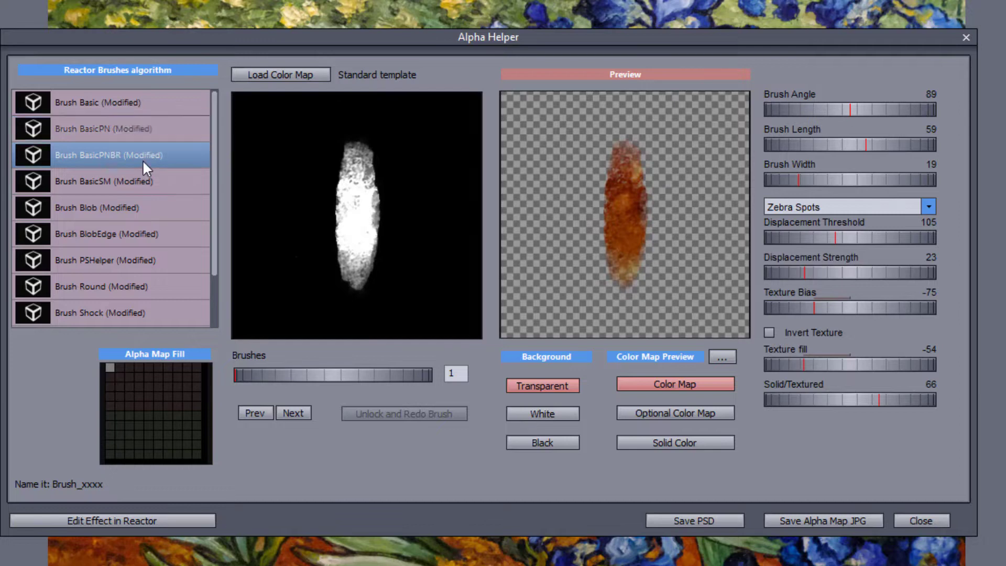
# Step: Preview the Brush Blob and BlobEdge algorithms, then store brushes into the alpha map slots
pyautogui.click(145, 180)
pyautogui.click(147, 206)
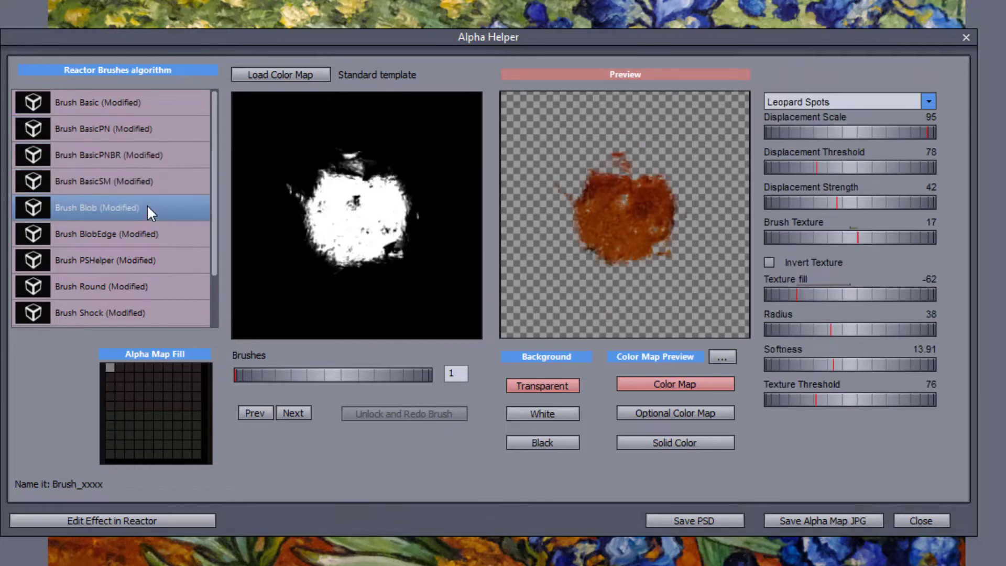
pyautogui.click(147, 236)
pyautogui.click(143, 263)
pyautogui.click(143, 287)
pyautogui.click(141, 155)
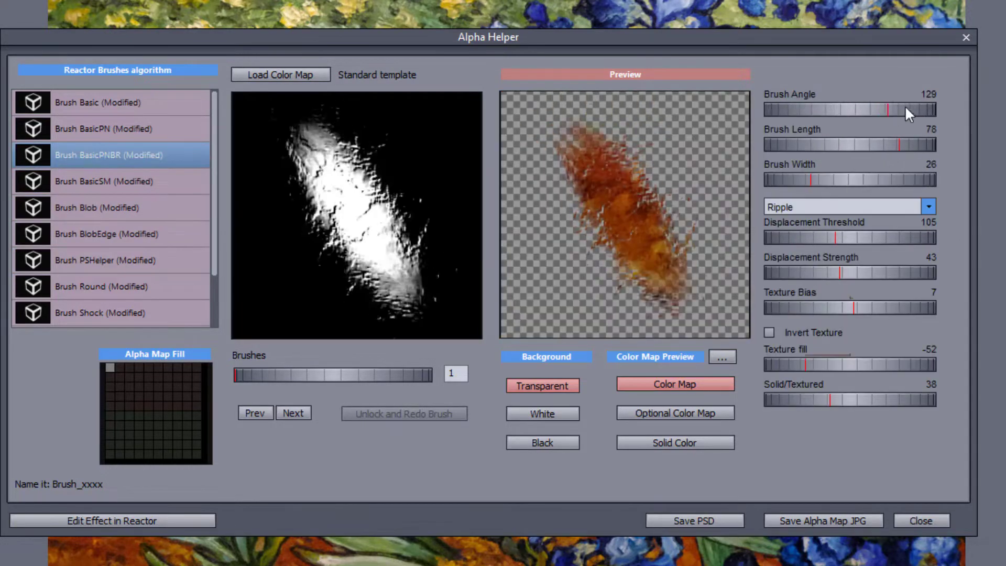
pyautogui.click(292, 414)
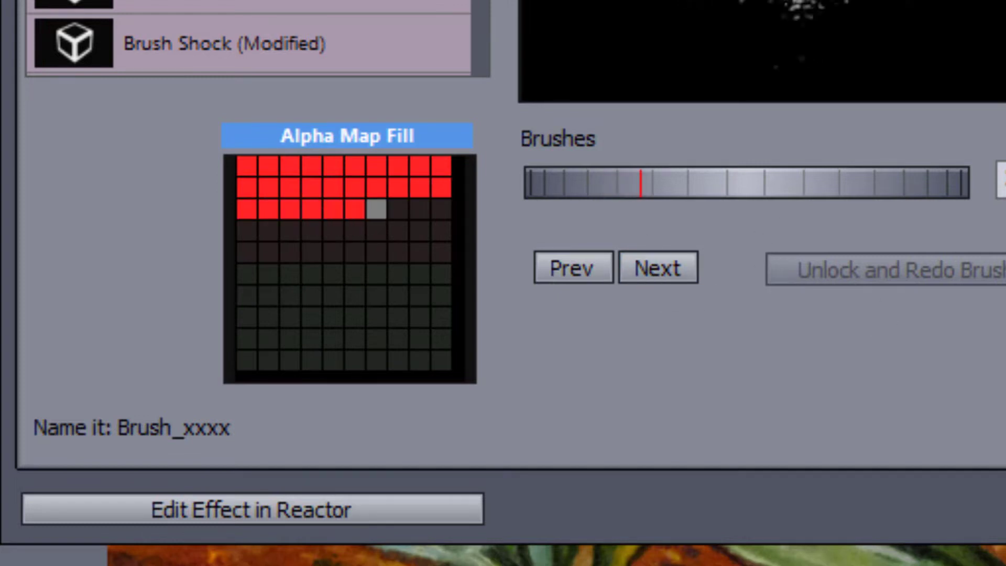
# Step: Fill the rest of the alpha map with BasicSM brushes and open the Brush_BasicSM effect in PhotoReactor
pyautogui.click(336, 56)
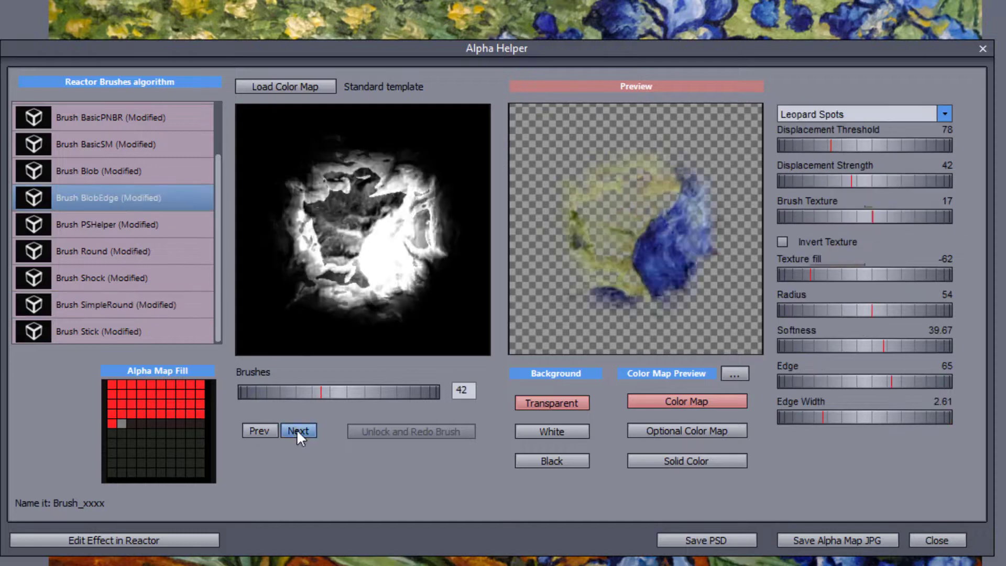
pyautogui.click(297, 428)
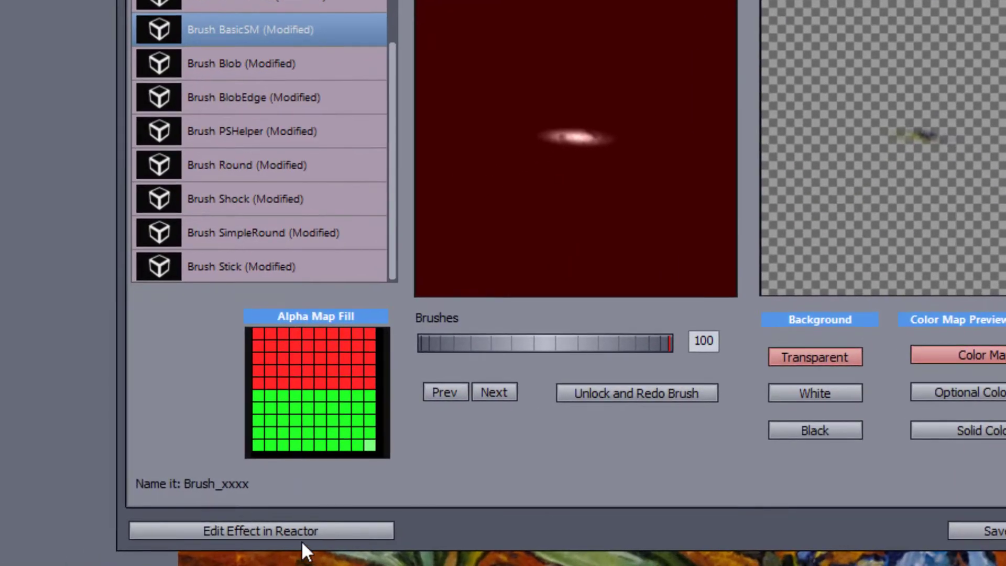
pyautogui.click(302, 538)
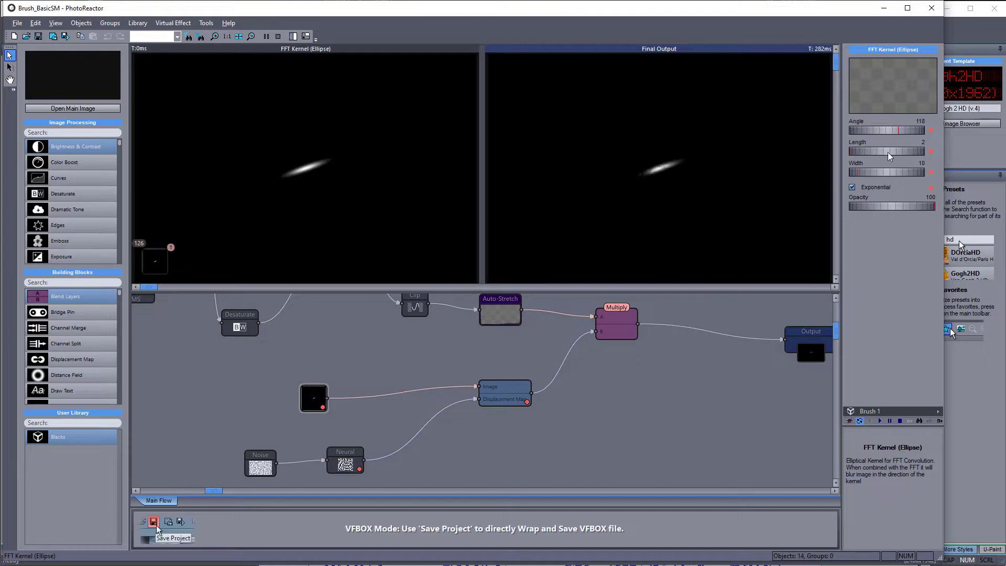
# Step: Lengthen the FFT stroke kernel, then review brushes through to the end of the generated set
pyautogui.moveTo(888, 156); pyautogui.dragTo(897, 157)
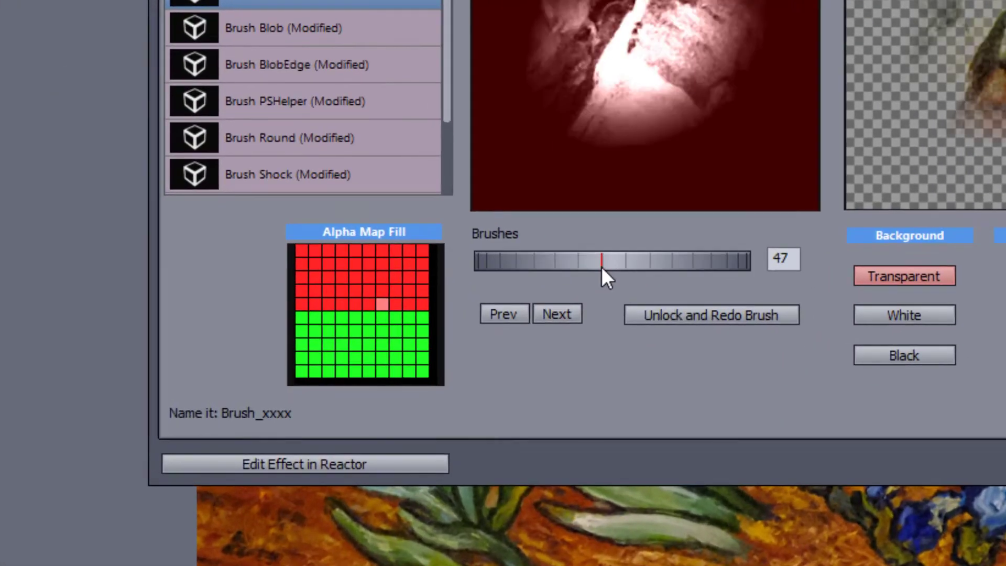
pyautogui.moveTo(602, 266); pyautogui.dragTo(719, 273)
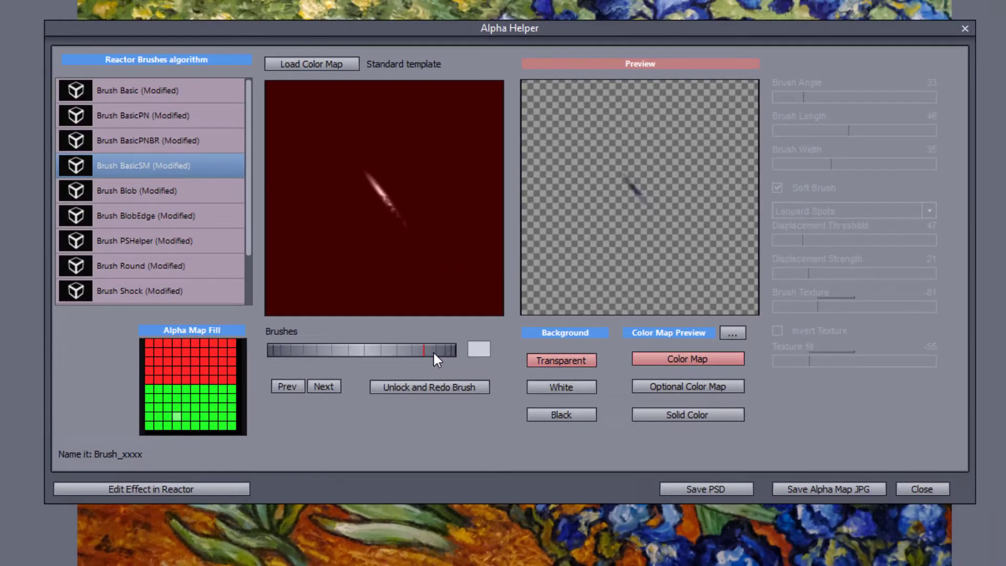
pyautogui.moveTo(432, 350); pyautogui.dragTo(454, 350)
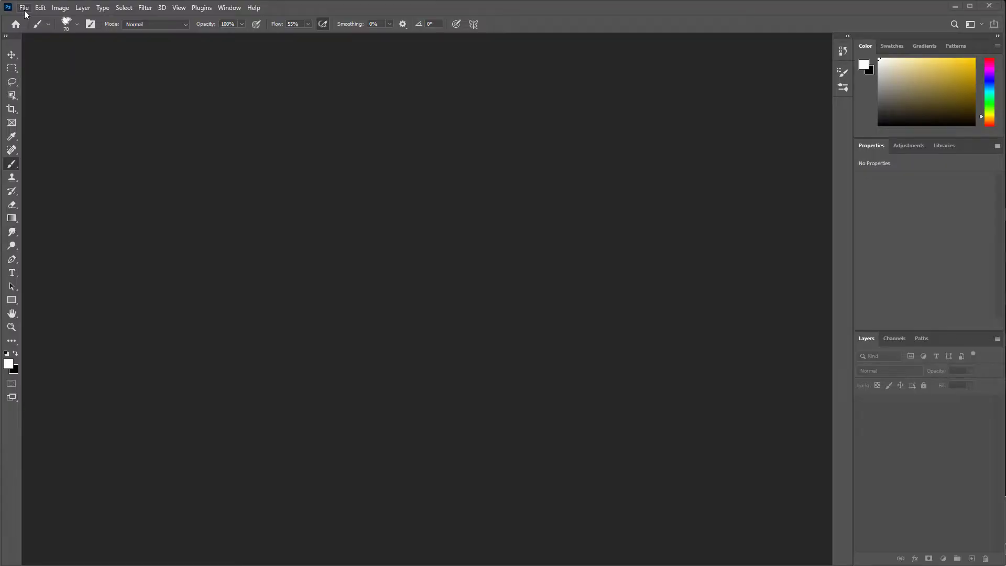
# Step: Open template2.psd and hide, then reshow, the Alpha Map layer to compare it with the Color Map
pyautogui.click(24, 7)
pyautogui.click(43, 30)
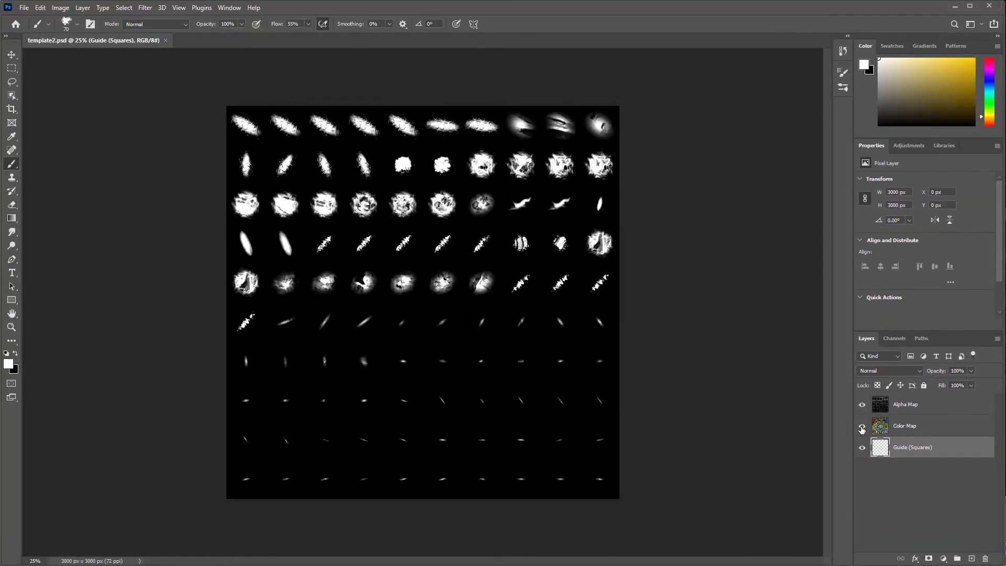
pyautogui.click(861, 405)
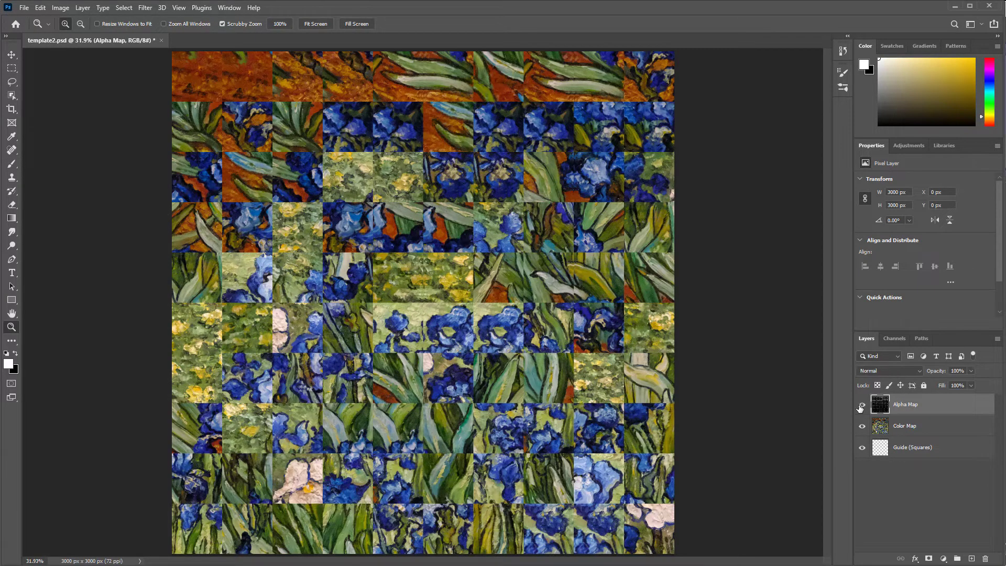
pyautogui.click(861, 405)
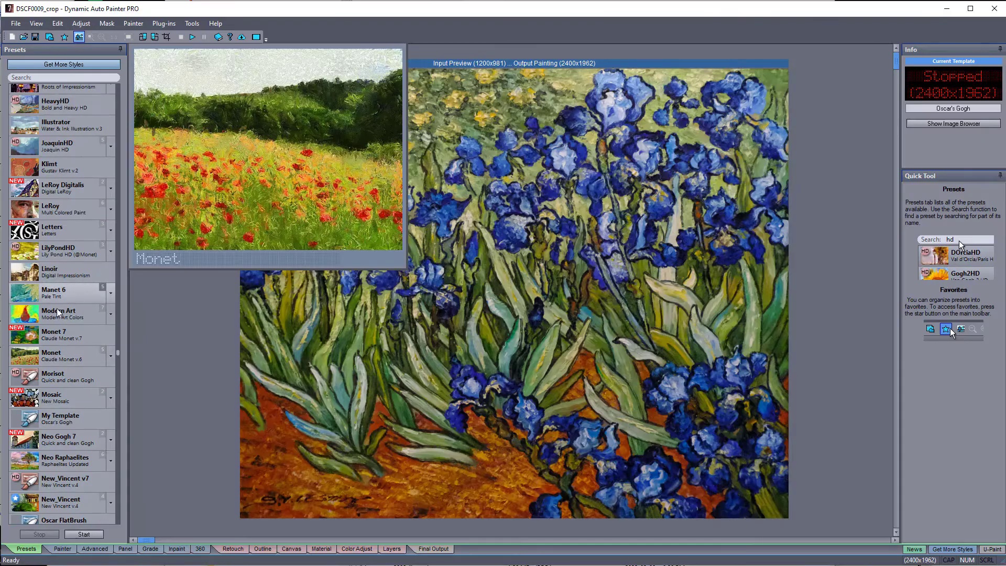
# Step: Base a template on GoghHD using my_color.jpg as colour map and my_alpha.jpg as alpha map, then save it
pyautogui.scroll(1, 56, 308)
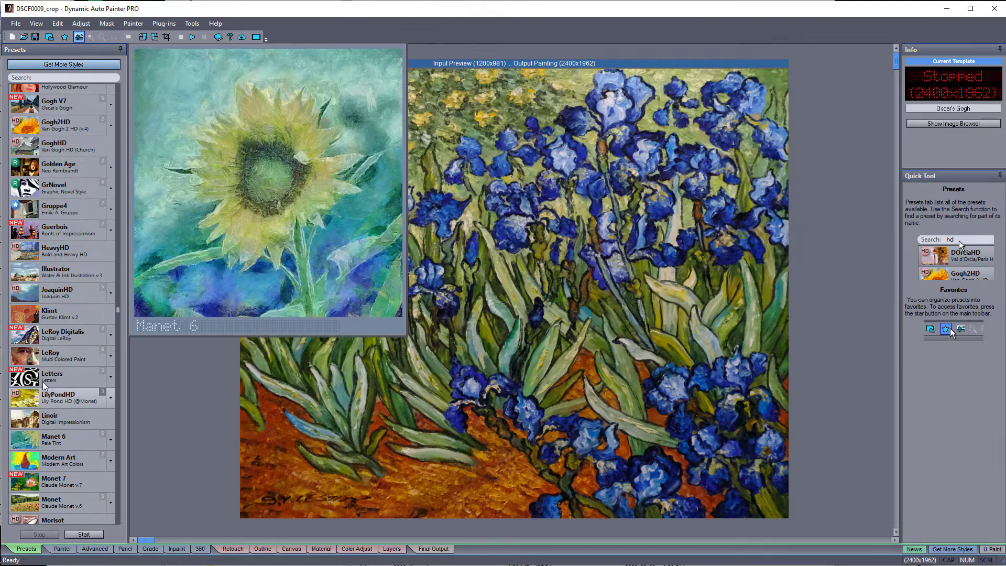
pyautogui.scroll(4, 43, 381)
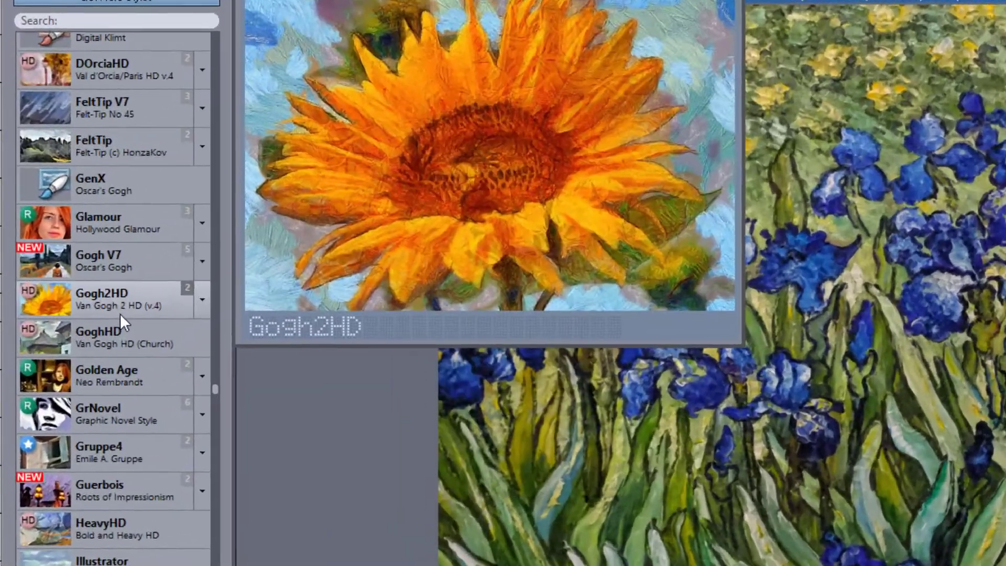
pyautogui.click(71, 242)
pyautogui.click(76, 259)
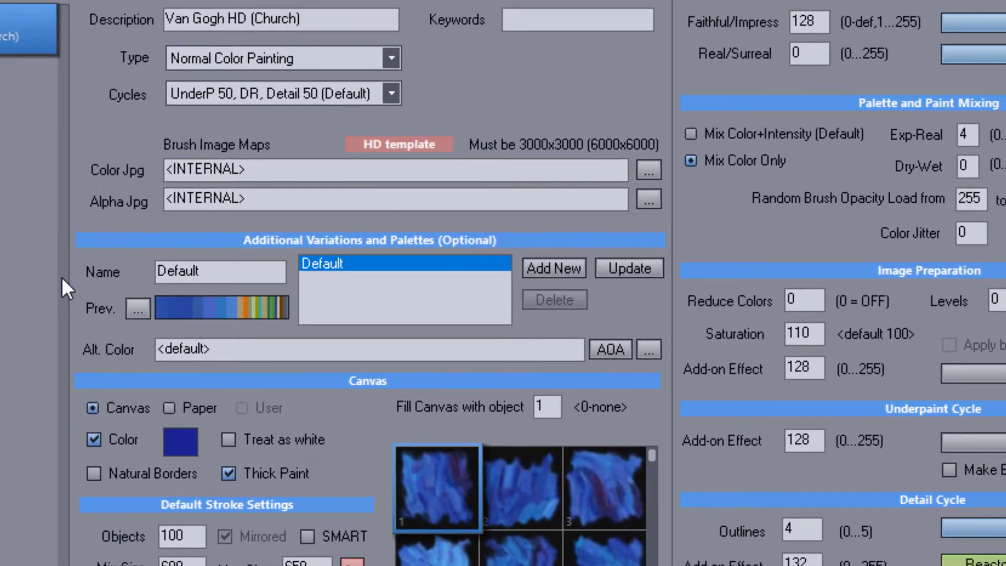
pyautogui.click(651, 165)
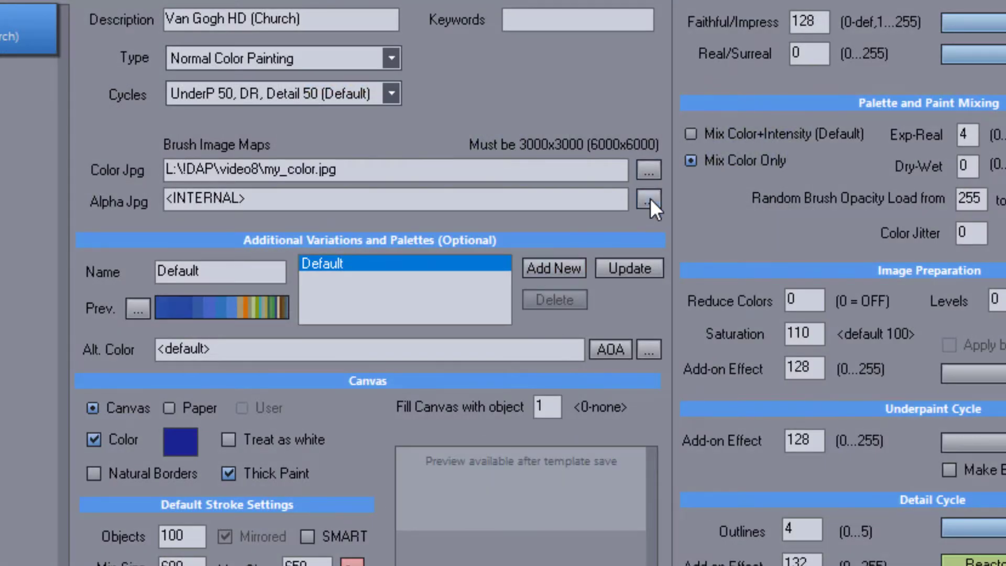
pyautogui.click(649, 199)
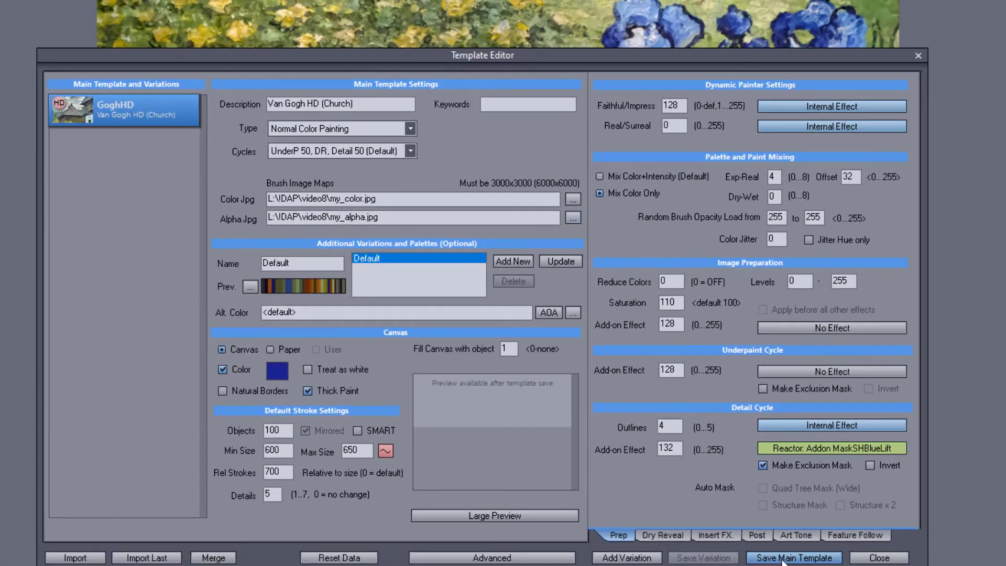
pyautogui.click(783, 559)
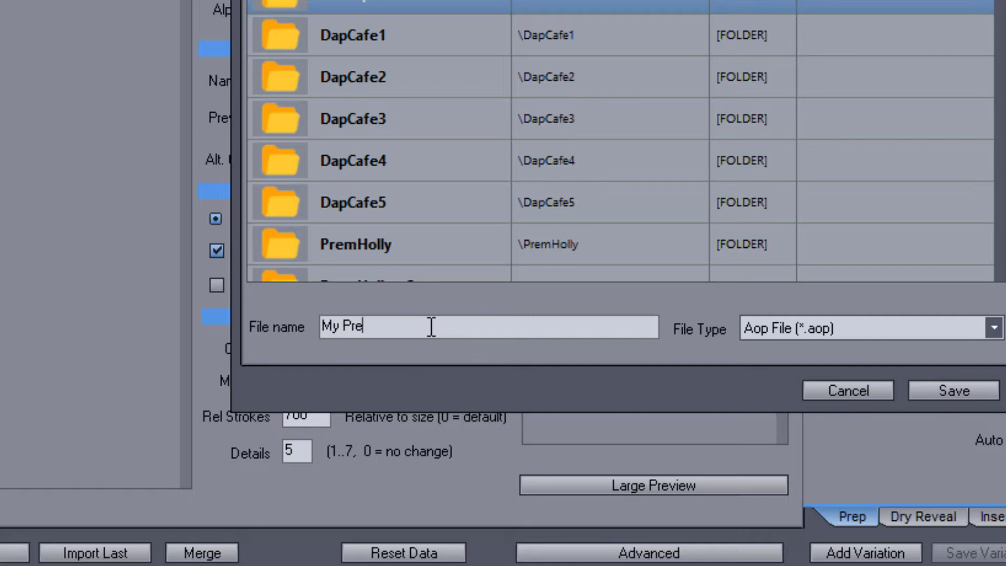
# Step: Save the preset as 'My Preset LOL' and select it in the preset list
pyautogui.write('My Preset LOL')
pyautogui.click(945, 391)
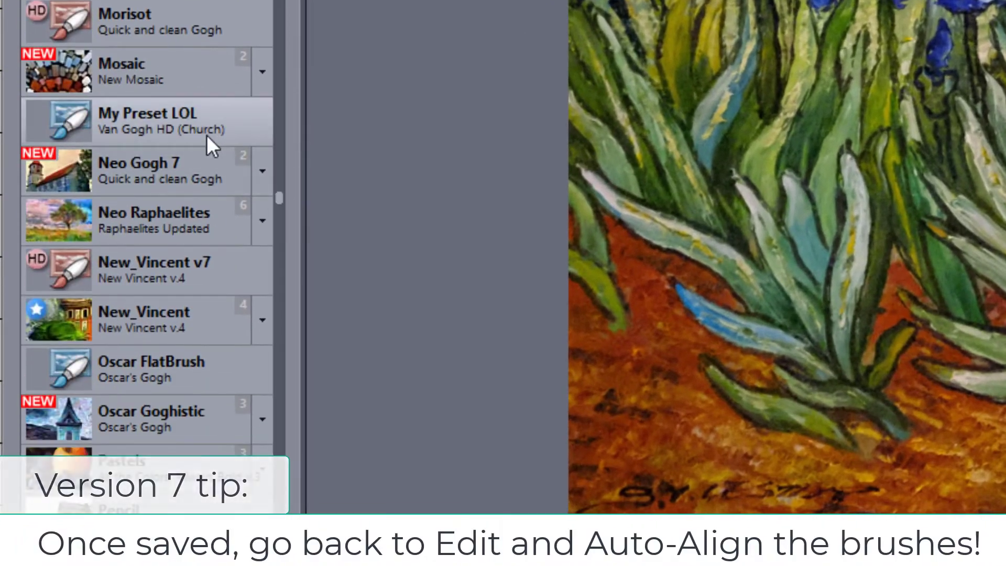
pyautogui.click(205, 132)
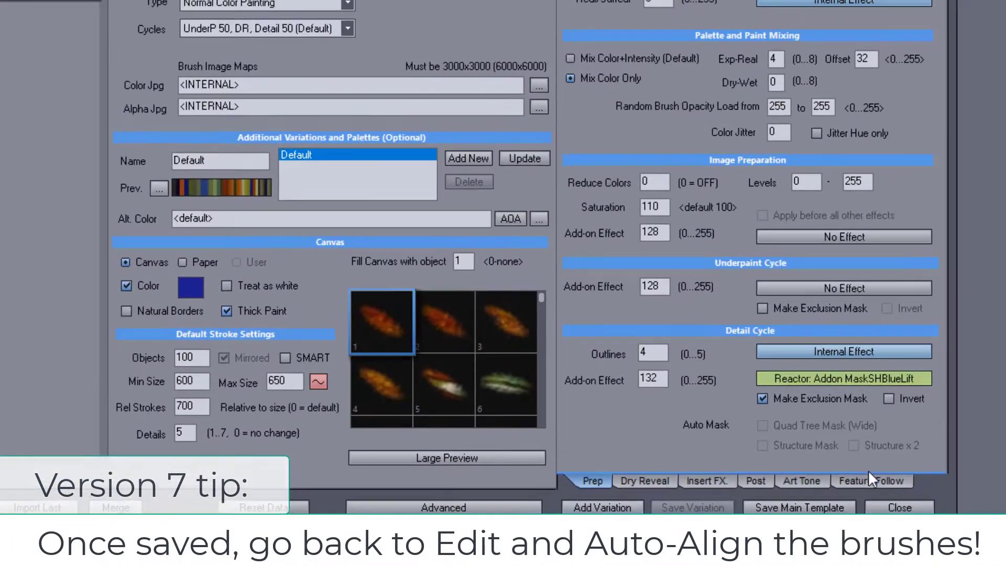
# Step: Auto-align all brush angles of the template in the Feature Follow settings
pyautogui.click(871, 479)
pyautogui.click(773, 94)
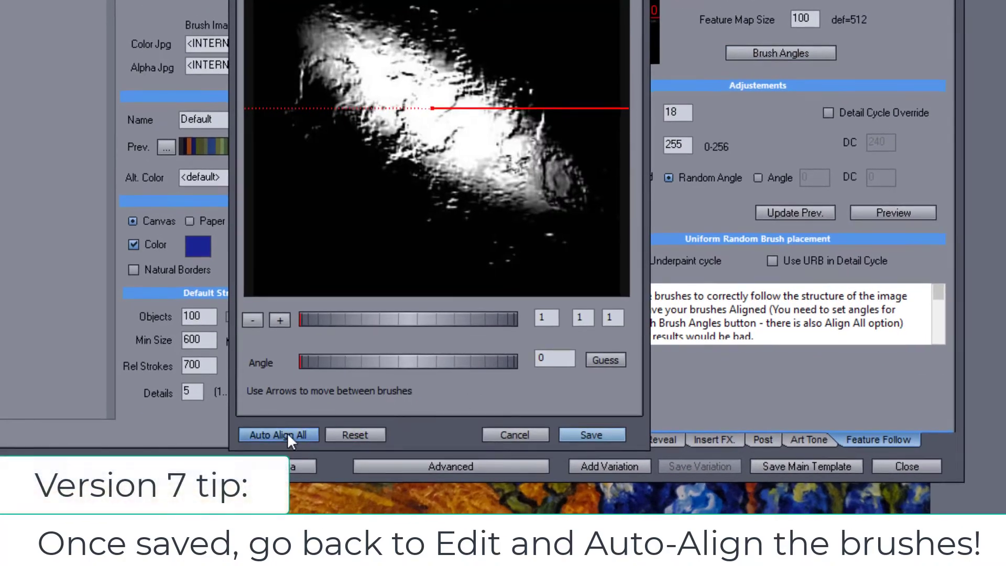
pyautogui.click(279, 474)
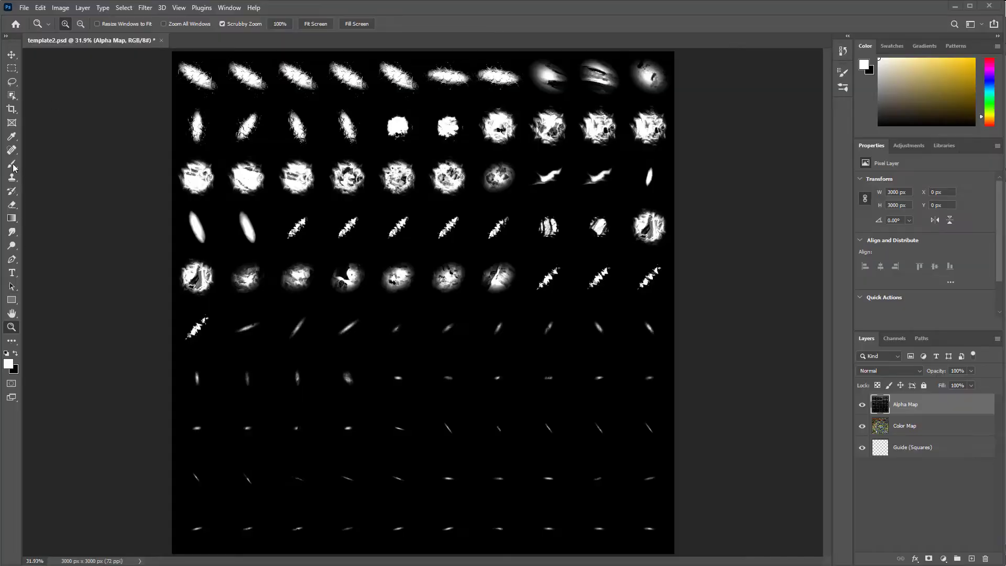
# Step: Swap to a black foreground colour, pick the Brush tool, and bring up Image > Mode
pyautogui.press('x')
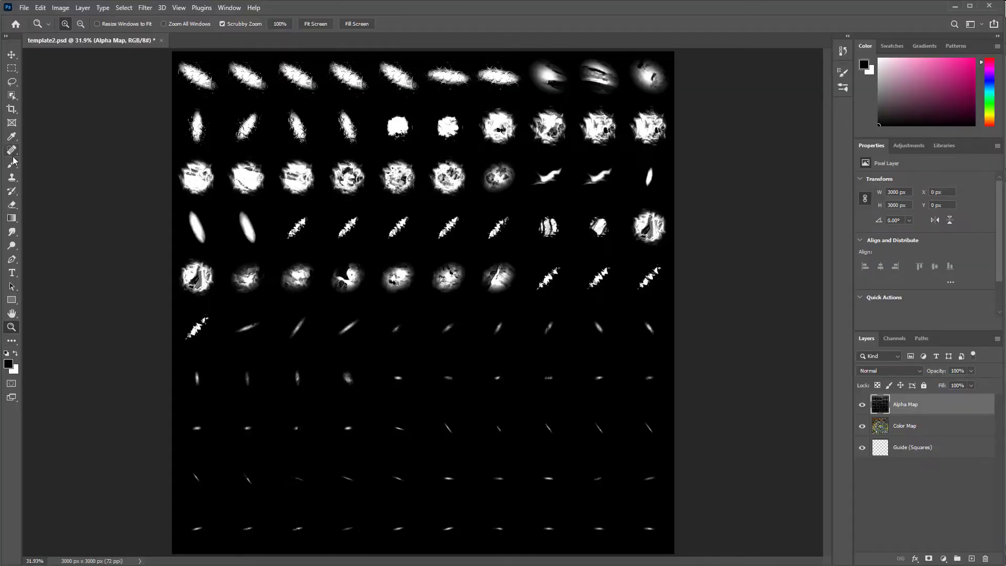
pyautogui.click(12, 166)
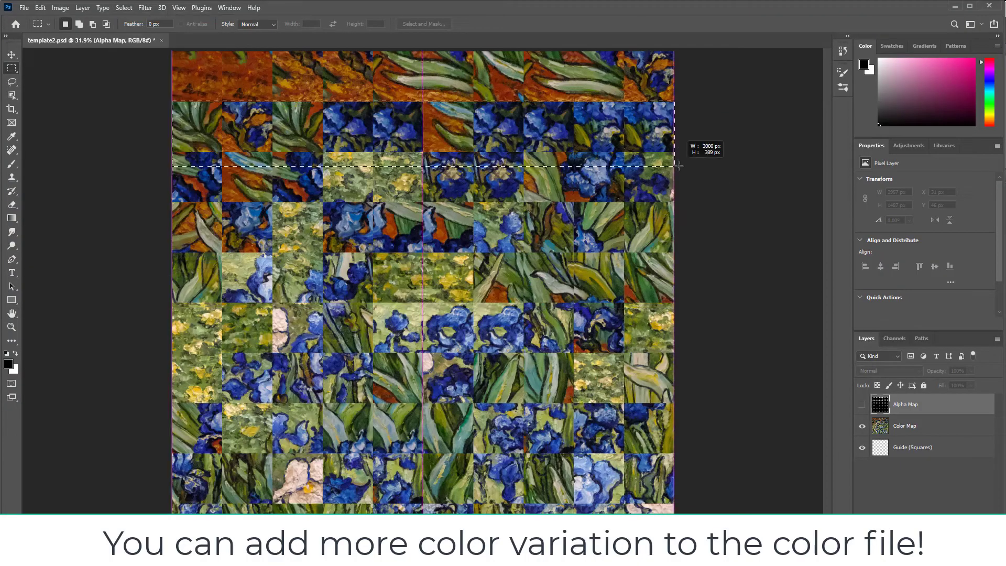
pyautogui.click(60, 7)
pyautogui.moveTo(104, 19)
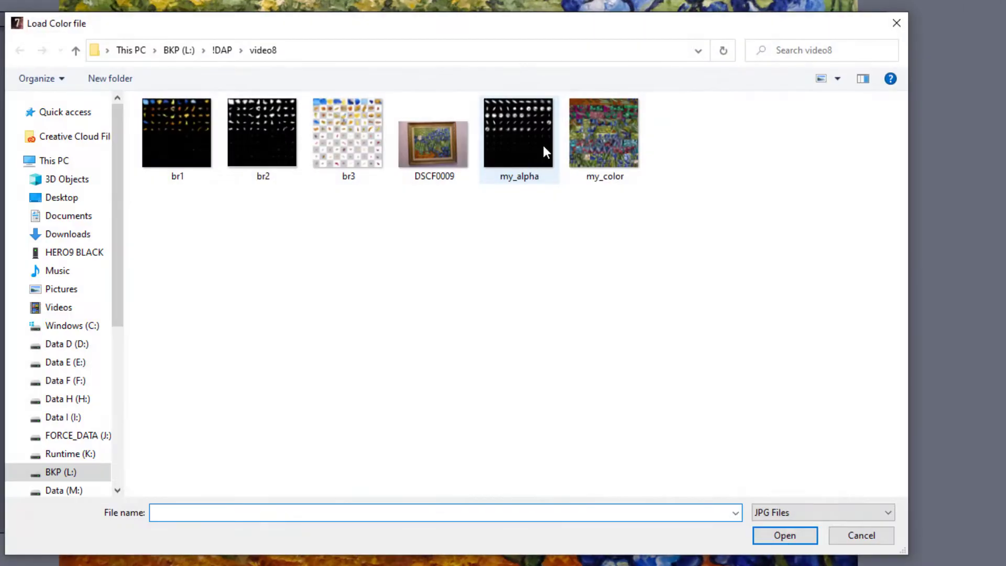
# Step: Load my_alpha.jpg as the template's alpha brush map
pyautogui.doubleClick(542, 145)
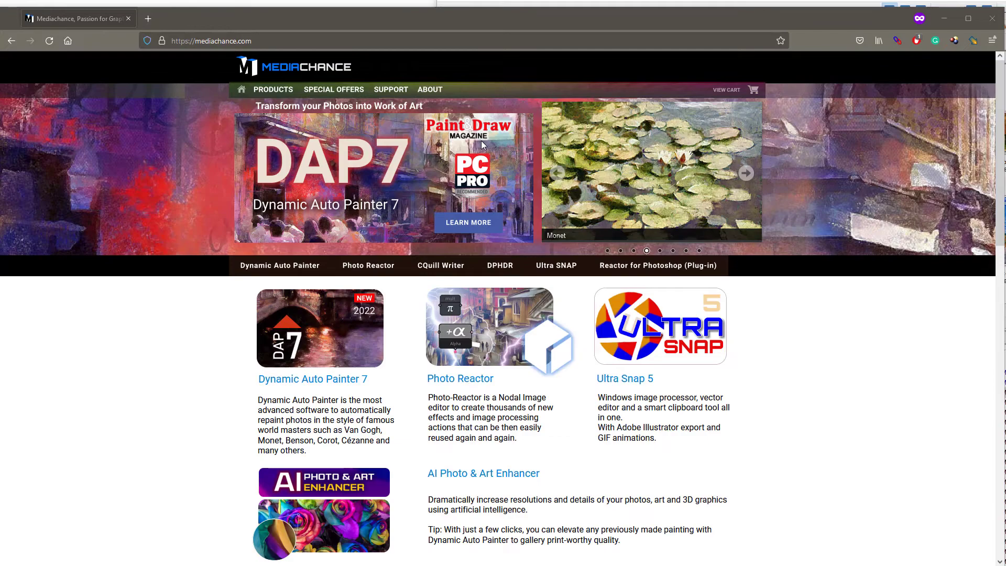
# Step: Scroll down to the newsletter form and place the cursor in its e-mail field
pyautogui.scroll(-10, 482, 144)
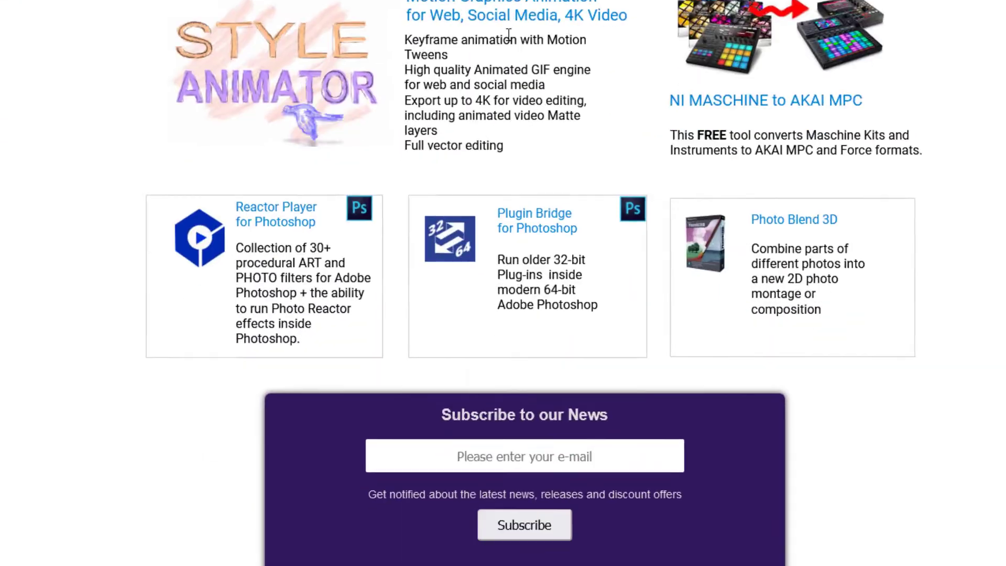
pyautogui.scroll(-3, 506, 209)
pyautogui.click(504, 305)
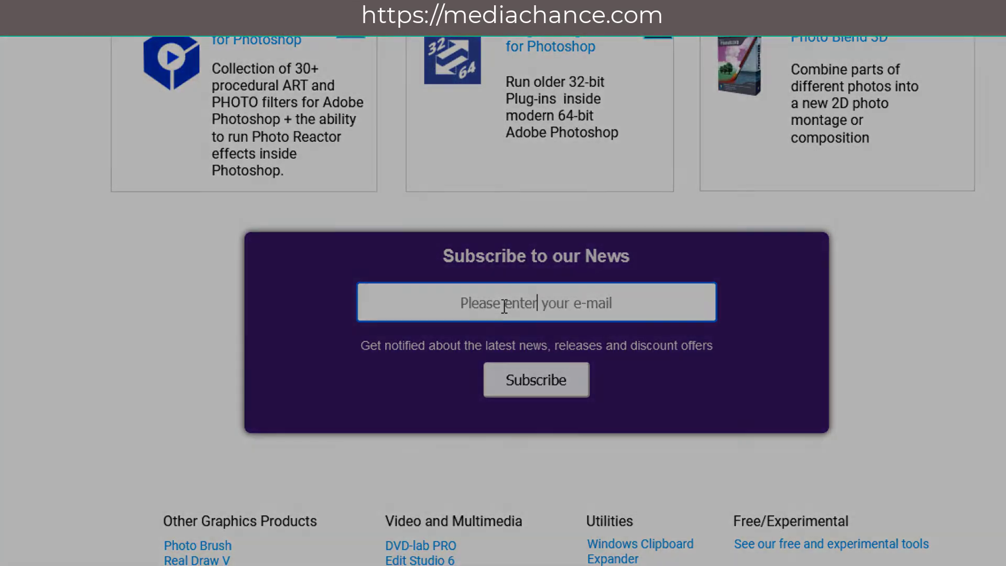